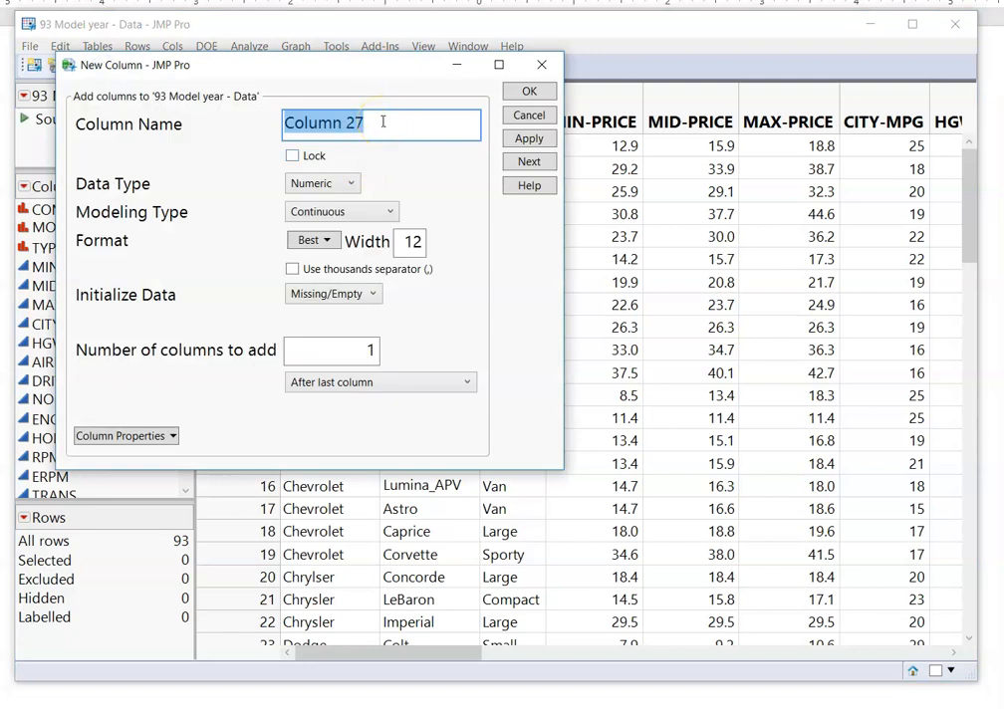
- Add a new column named Fuel Economy with Character data type and Nominal modeling type
type("Fuel Economy")
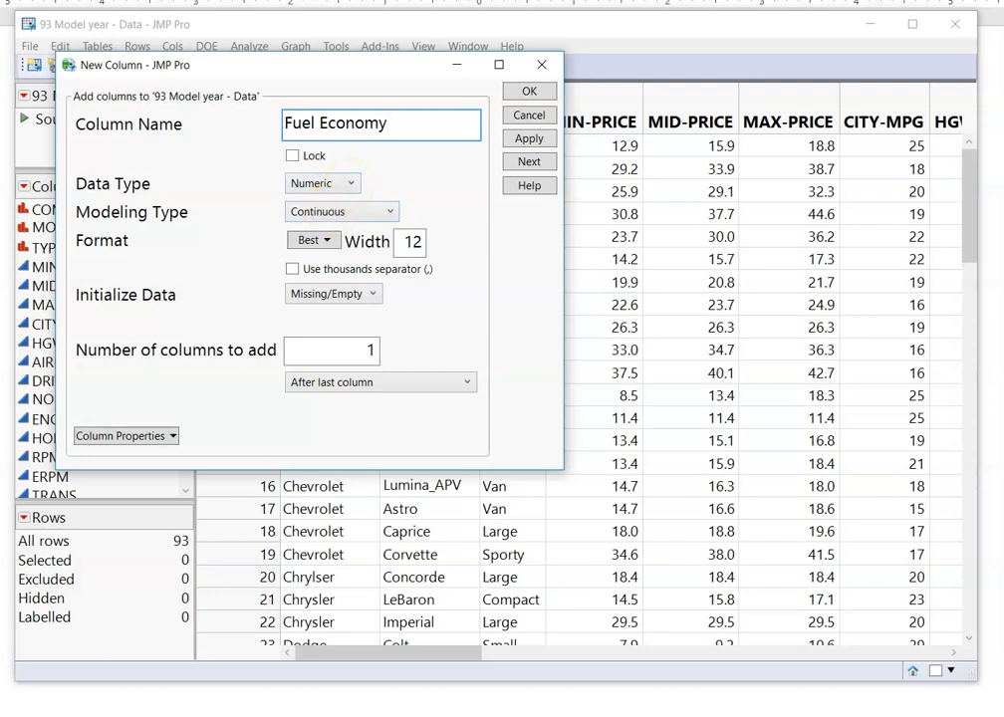
left_click(350, 188)
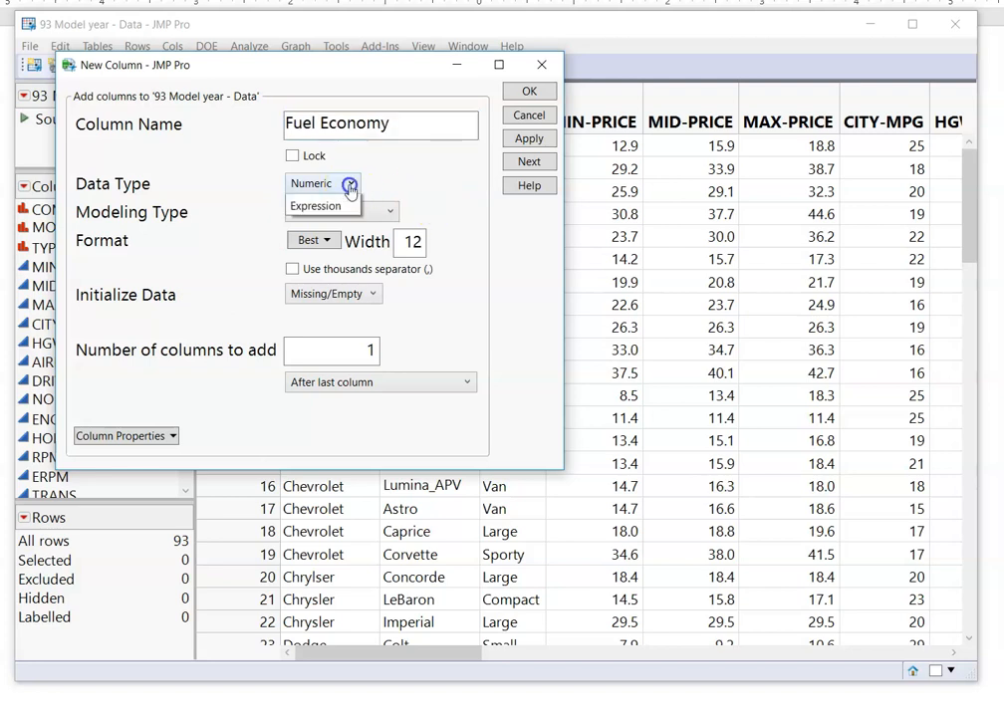
left_click(314, 221)
left_click(388, 211)
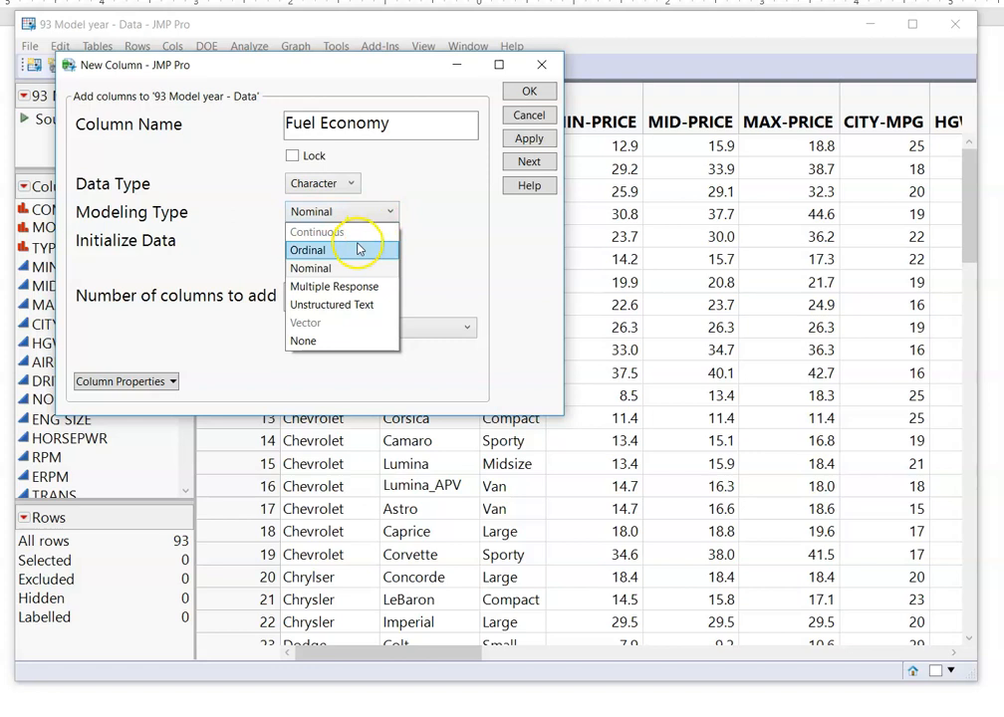
left_click(355, 269)
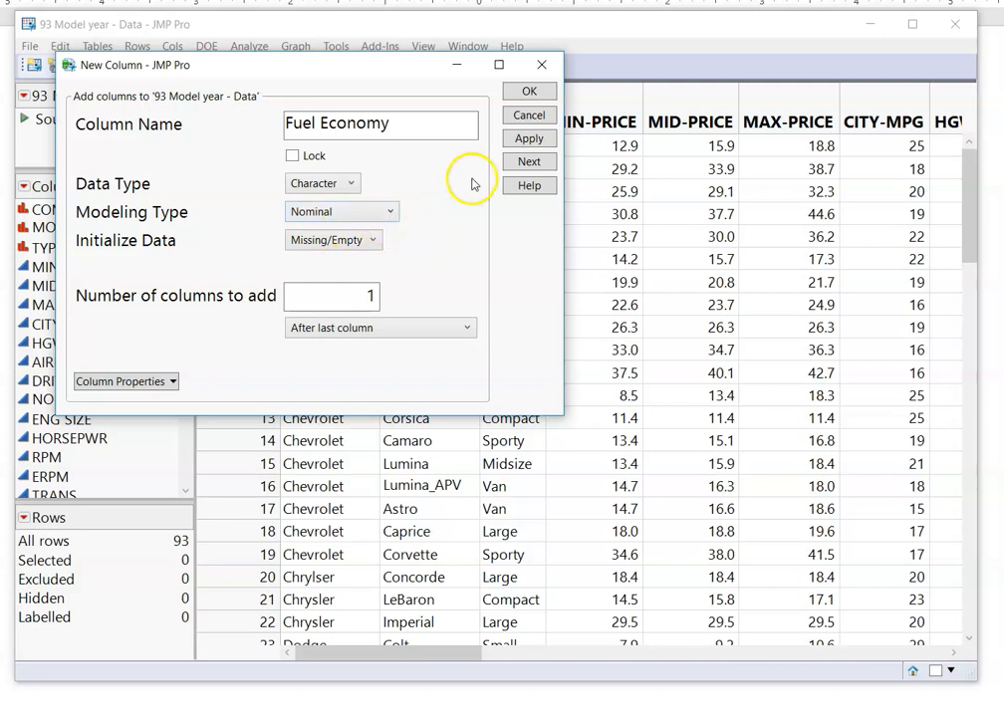
left_click(531, 93)
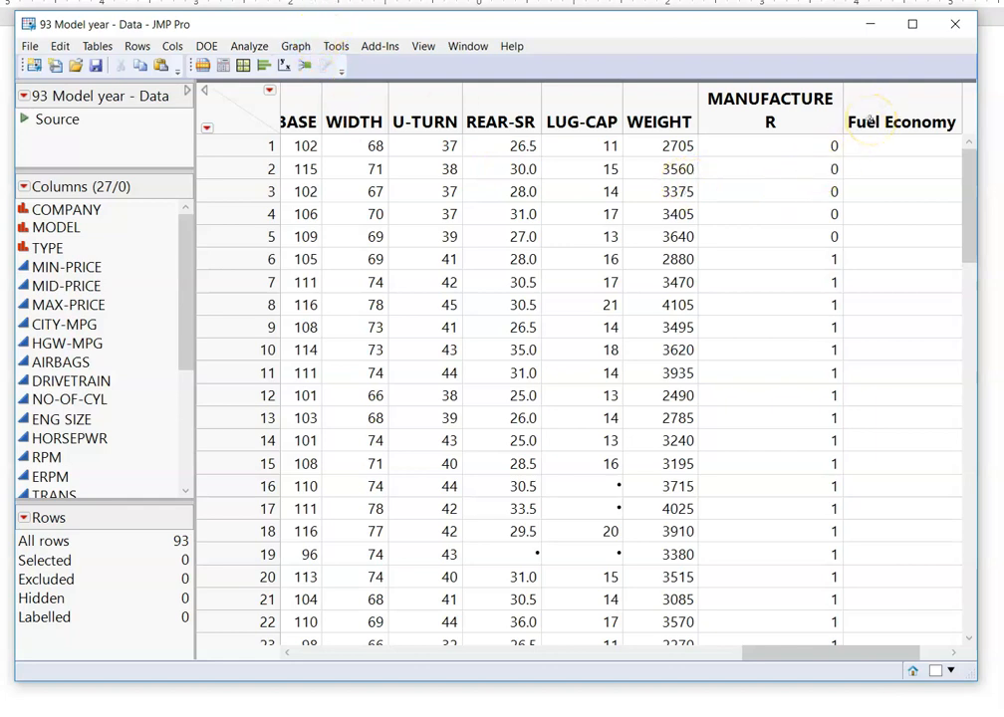
- Add a Formula property to the Fuel Economy column and open its formula for editing
left_click_drag(829, 652, 964, 655)
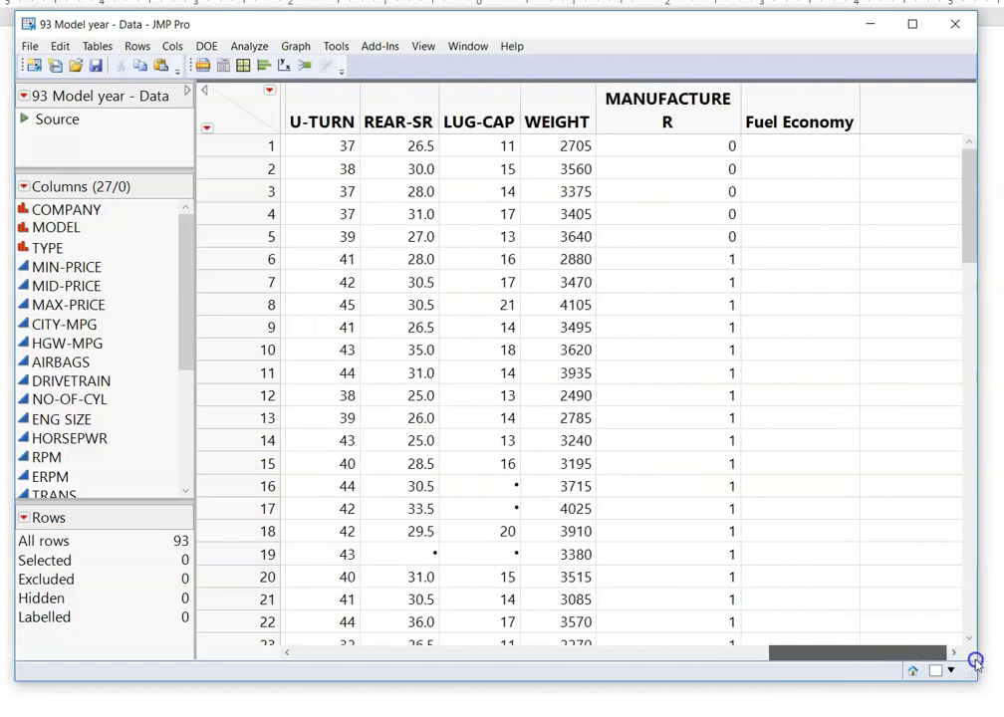
left_click(792, 107)
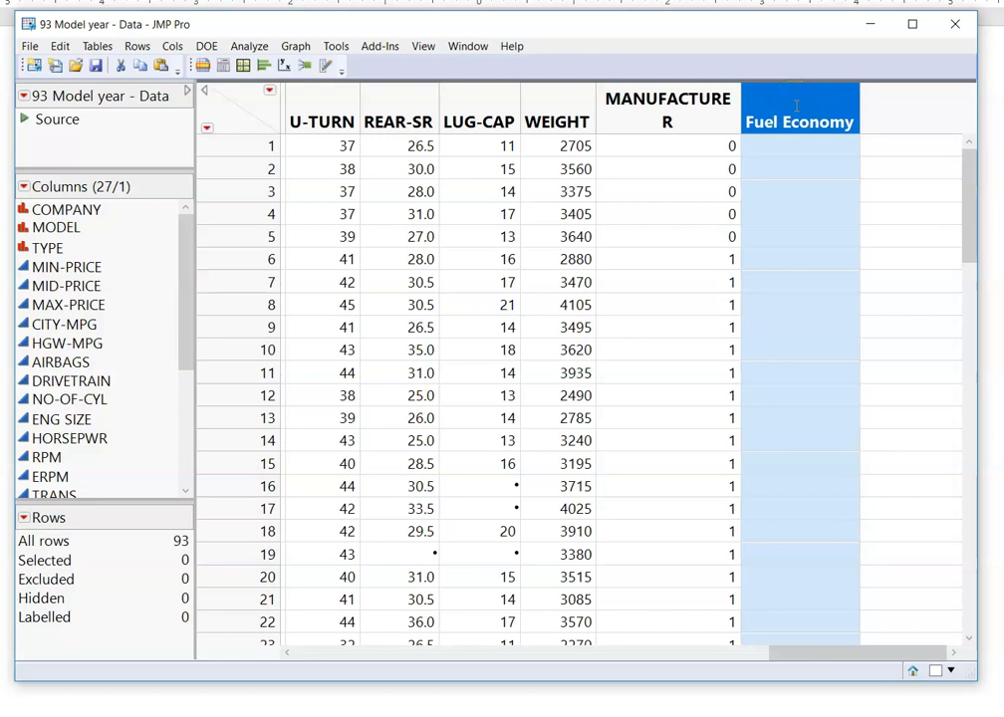
right_click(797, 106)
left_click(709, 115)
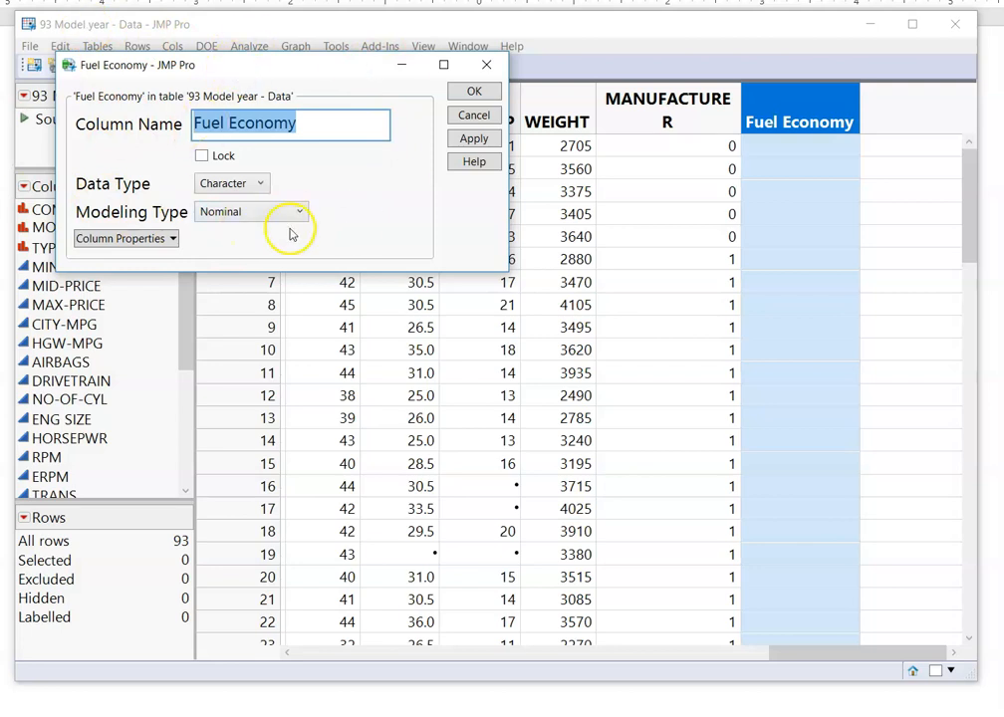
left_click(160, 239)
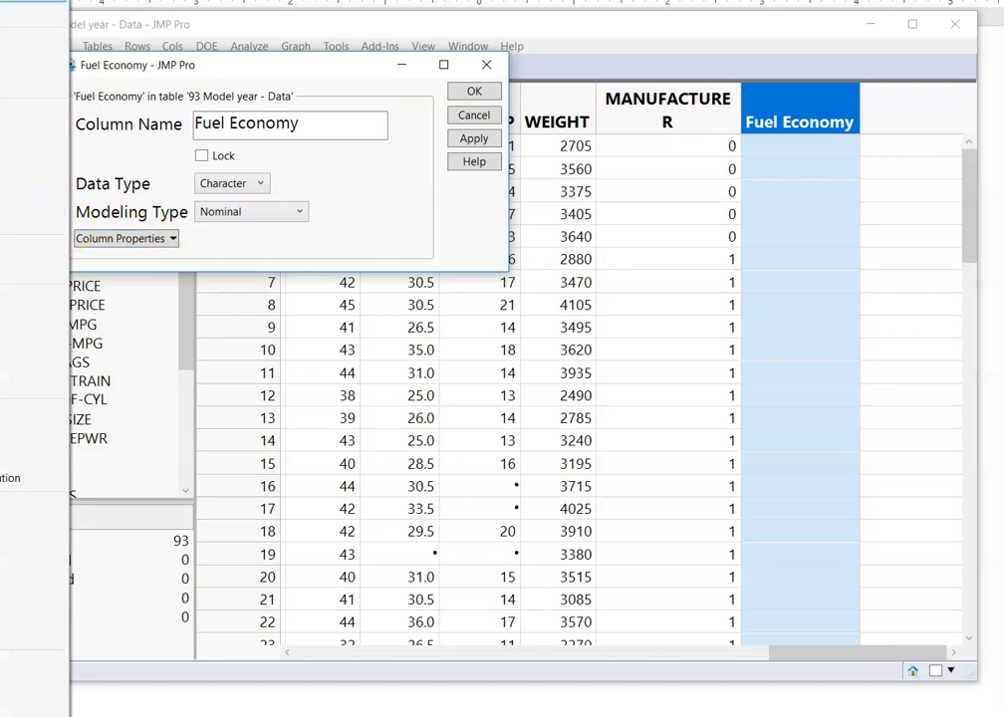
left_click(4, 1)
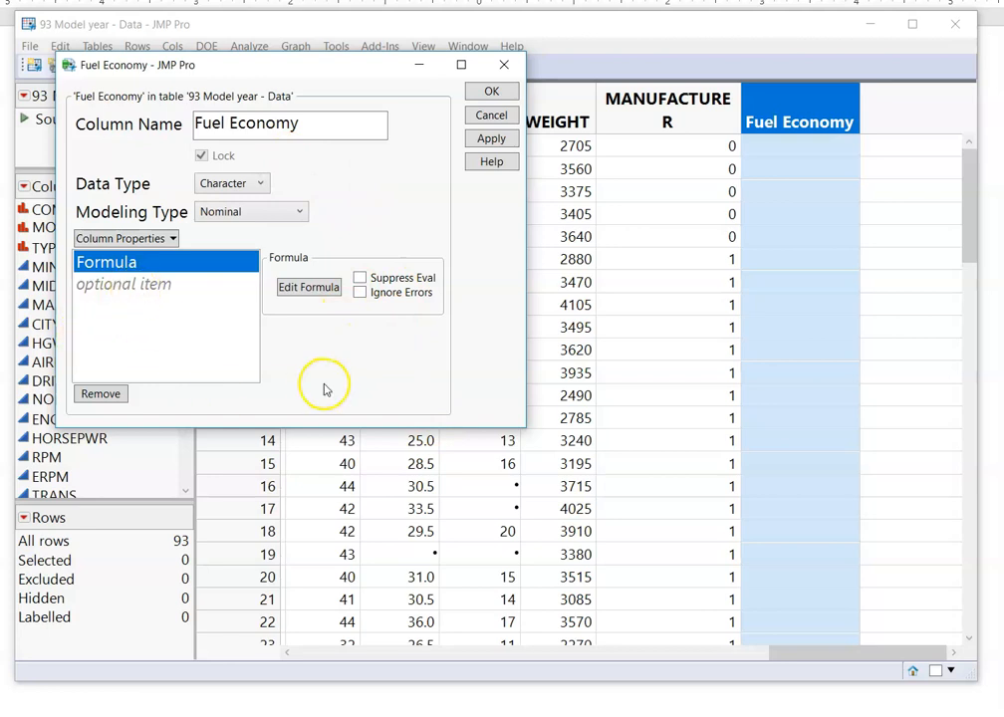
left_click(310, 290)
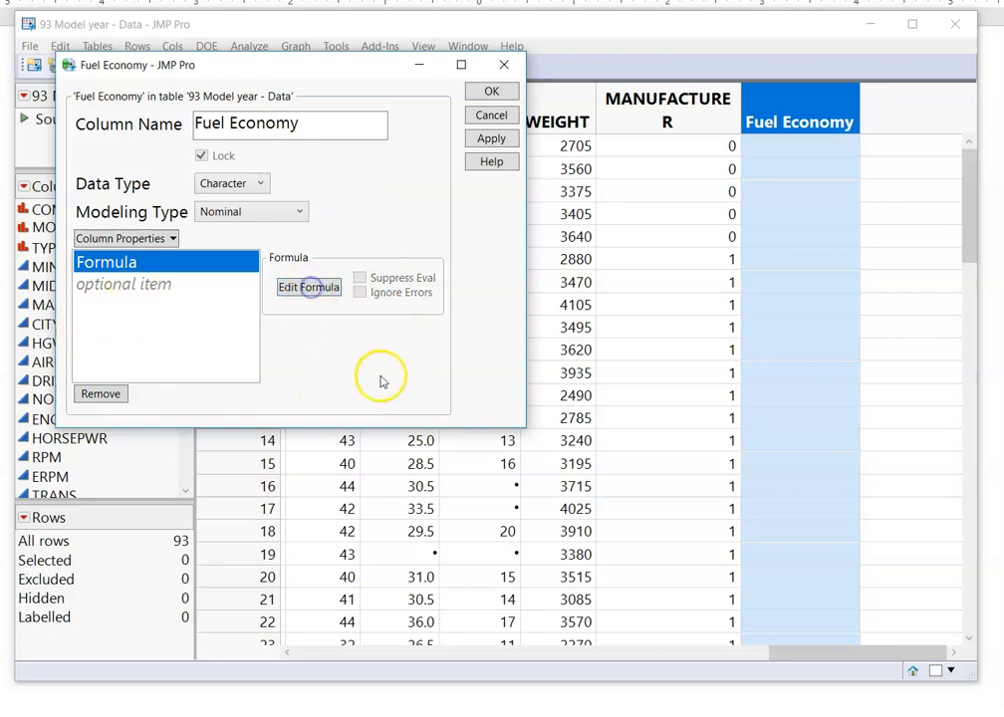
left_click_drag(122, 78, 351, 106)
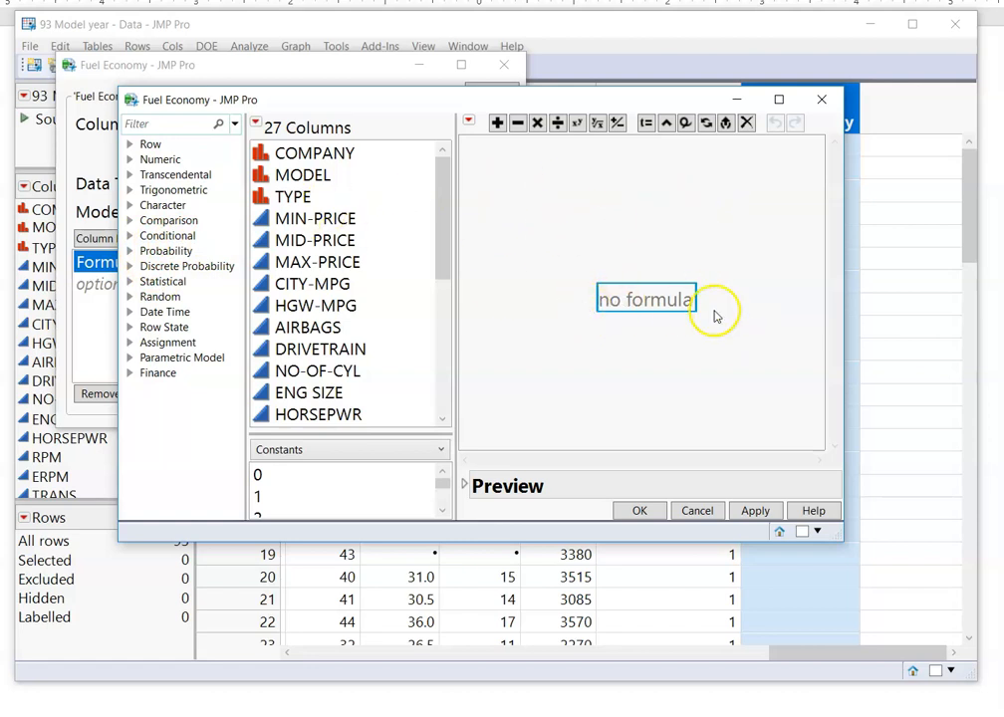
- Build a conditional If formula whose condition is CITY-MPG greater than or equal to 20
left_click(130, 237)
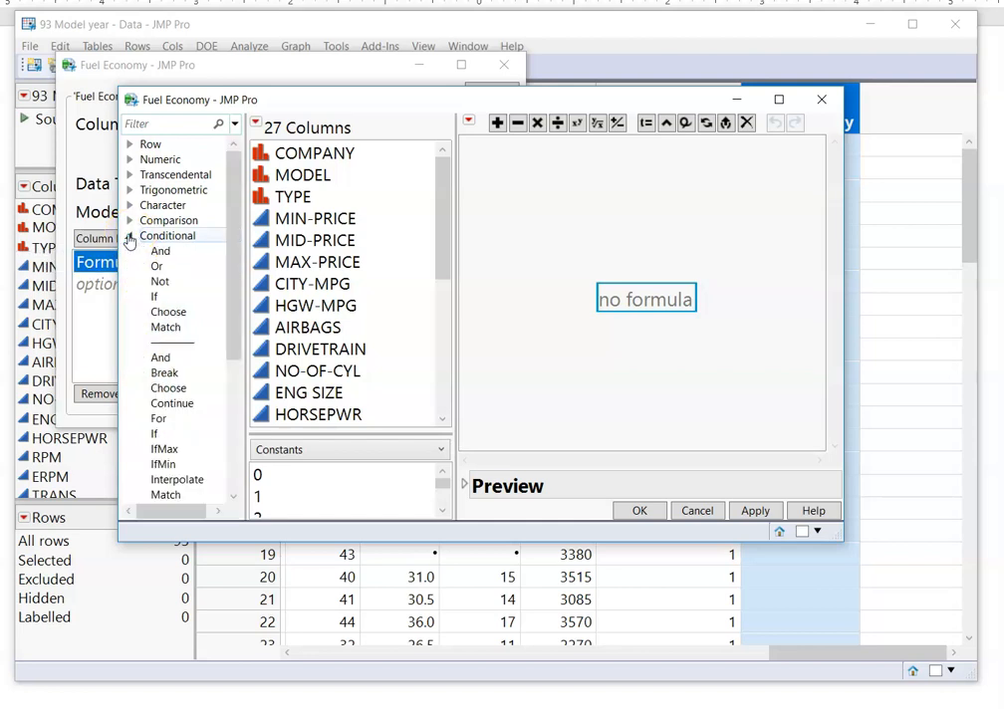
left_click(156, 296)
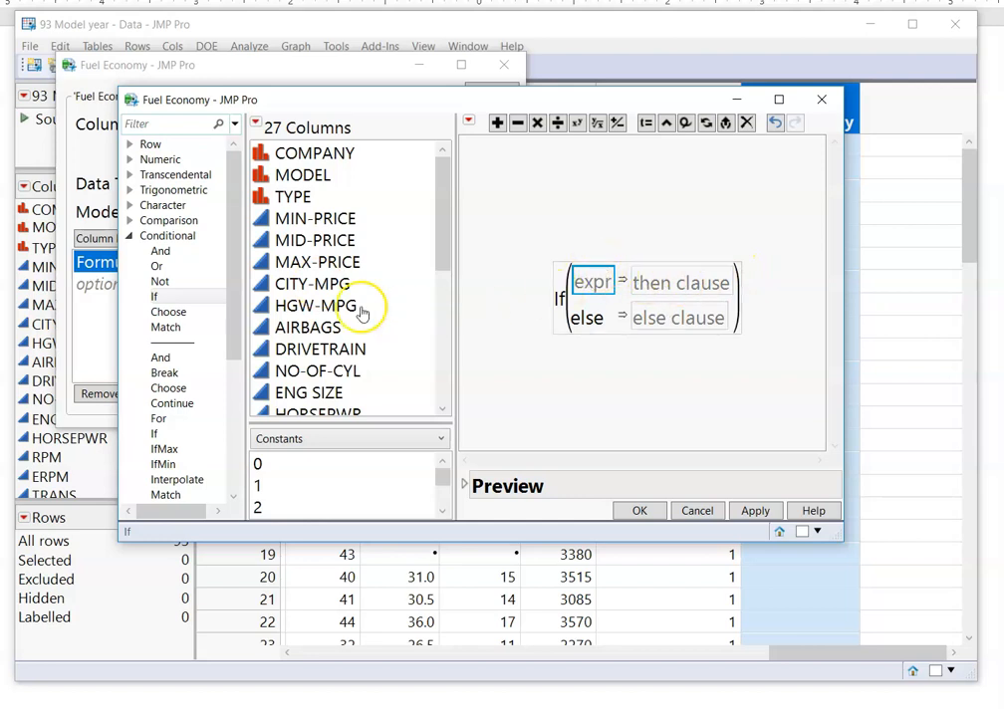
left_click_drag(319, 290, 588, 288)
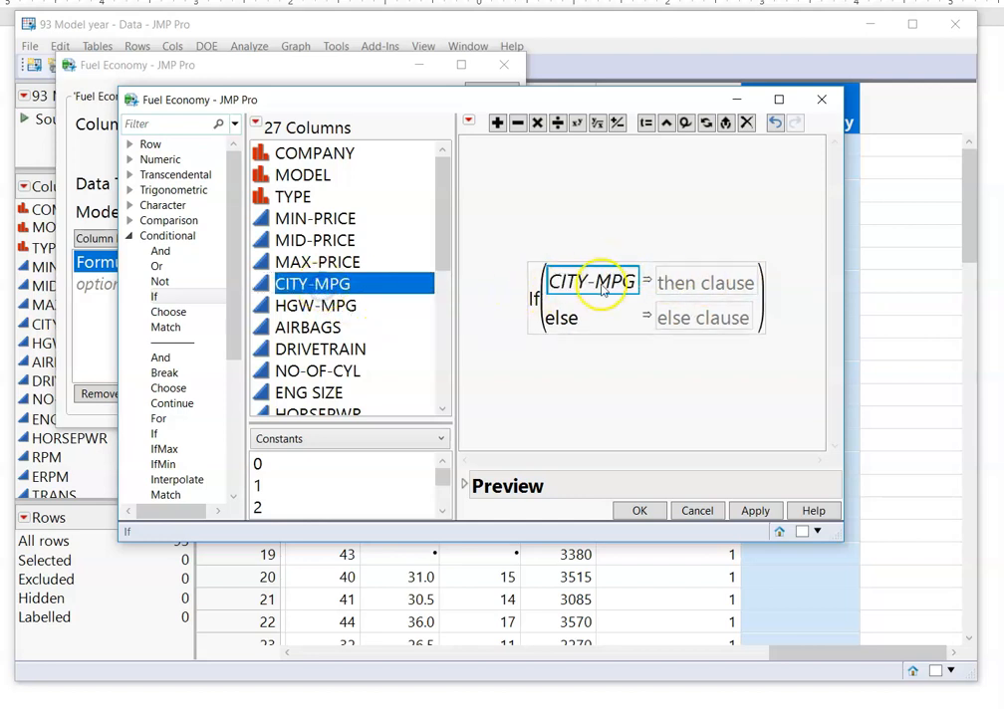
left_click(607, 285)
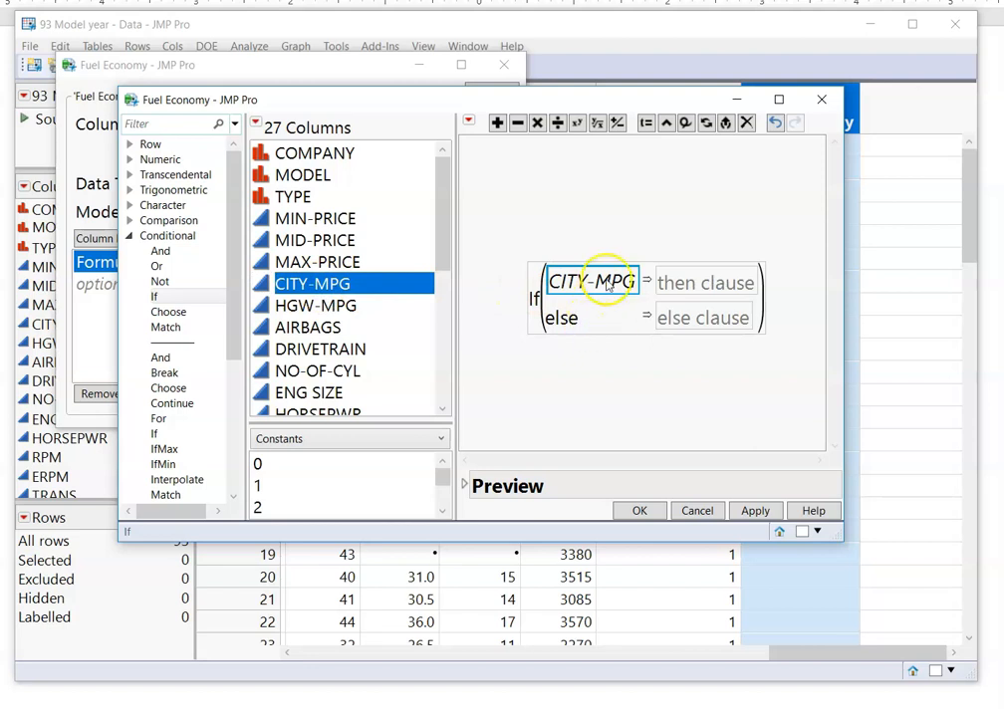
left_click(130, 221)
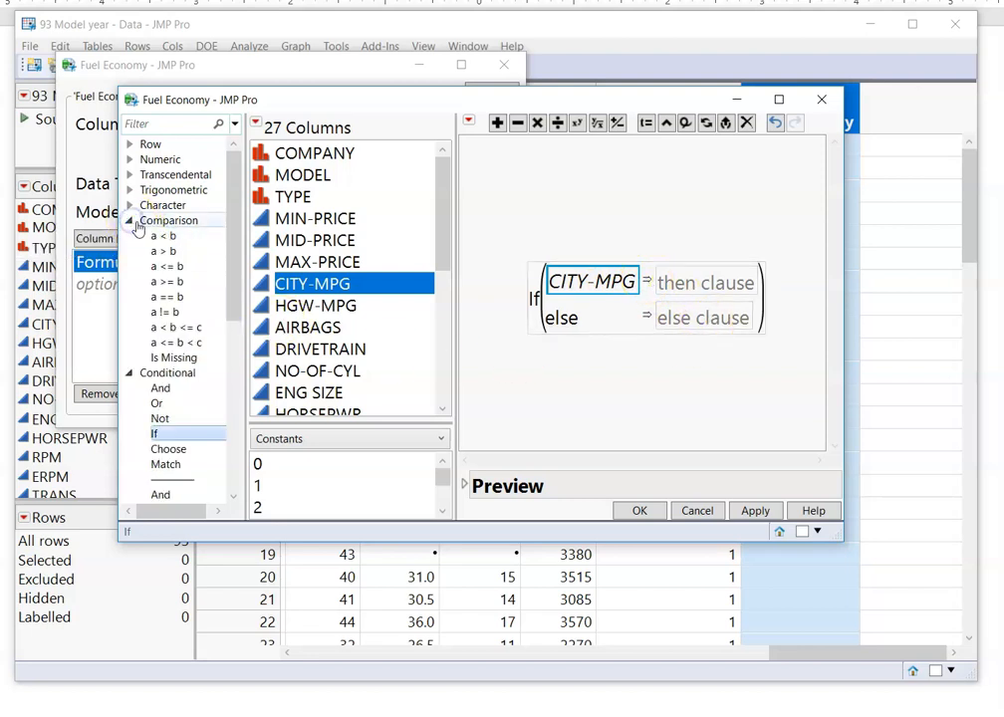
left_click(175, 284)
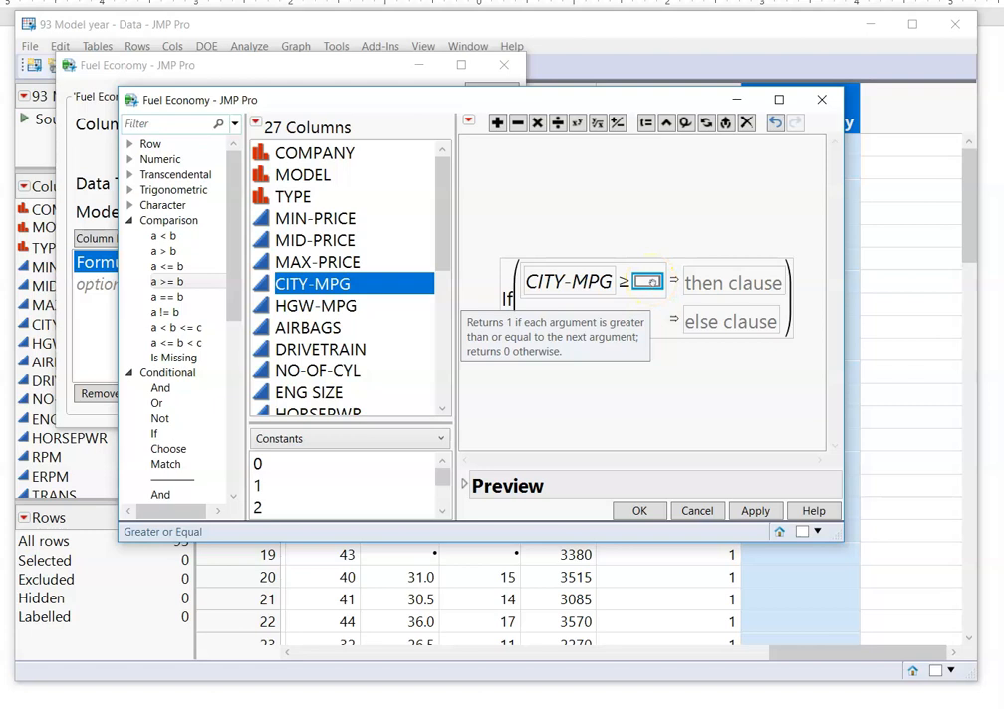
type("20")
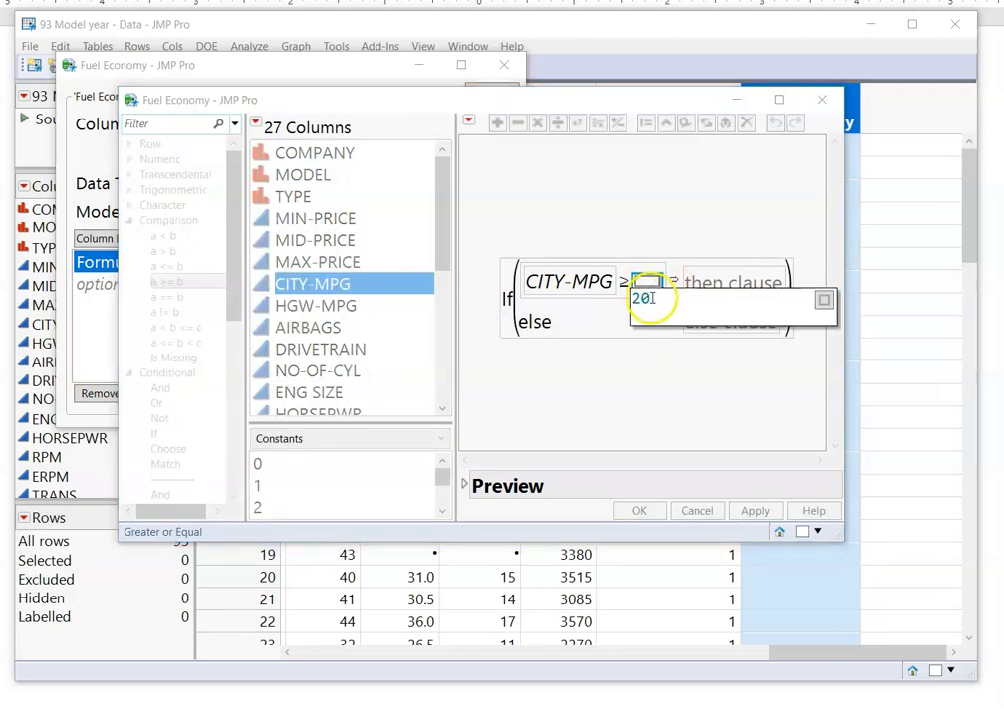
left_click(683, 376)
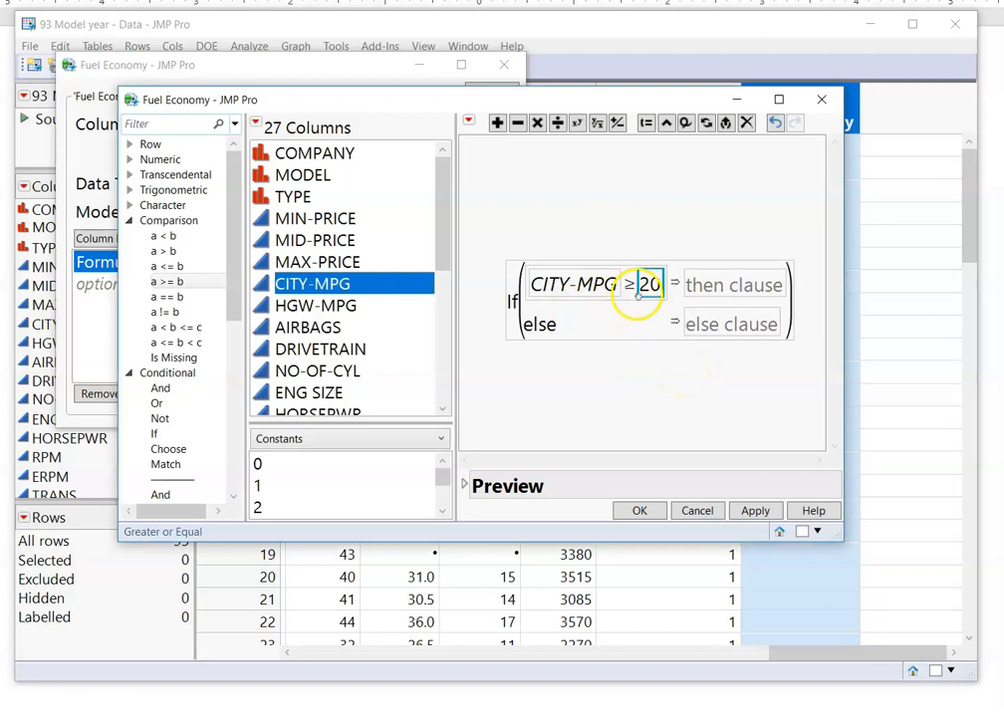
- Set the If formula's then clause to "Economical" and its else clause to "Gas Guzzler"
left_click(712, 286)
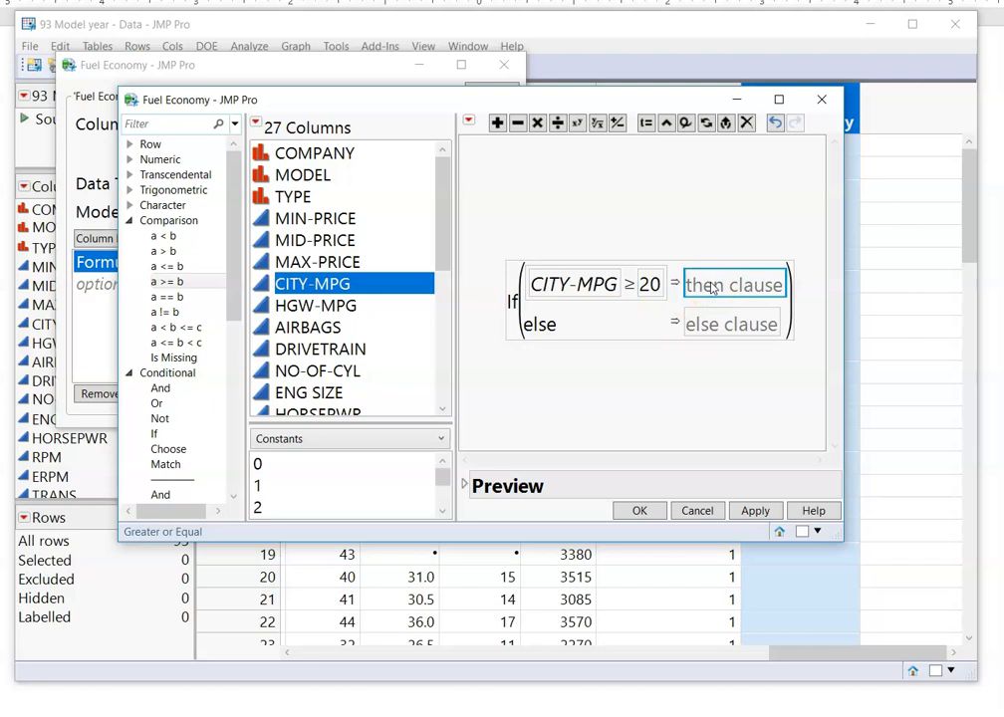
double_click(713, 288)
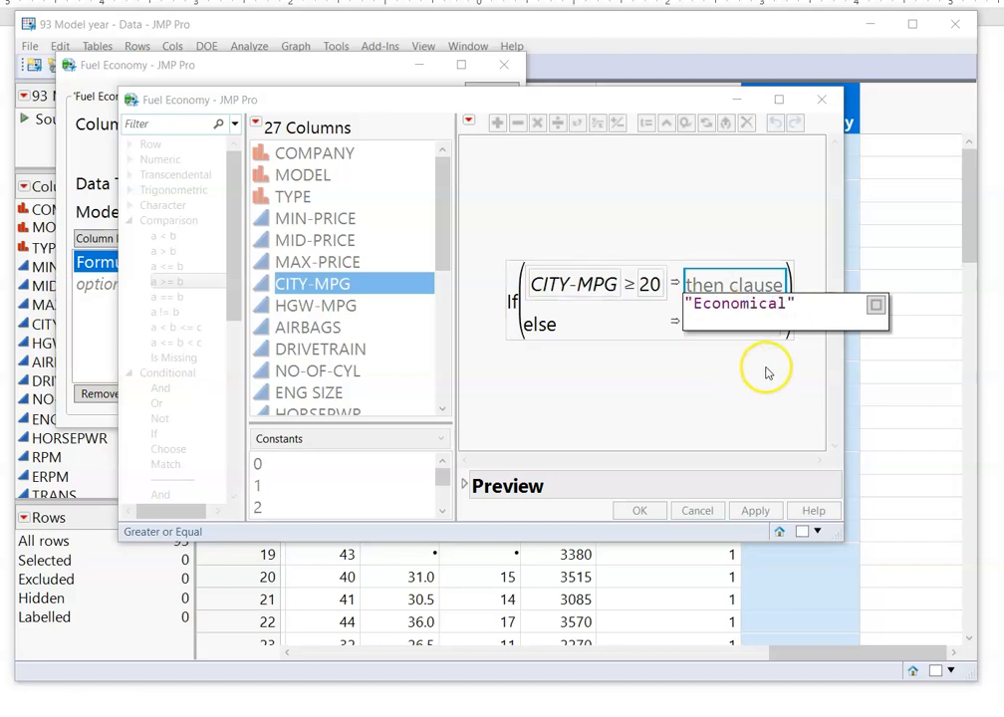
type("\"")
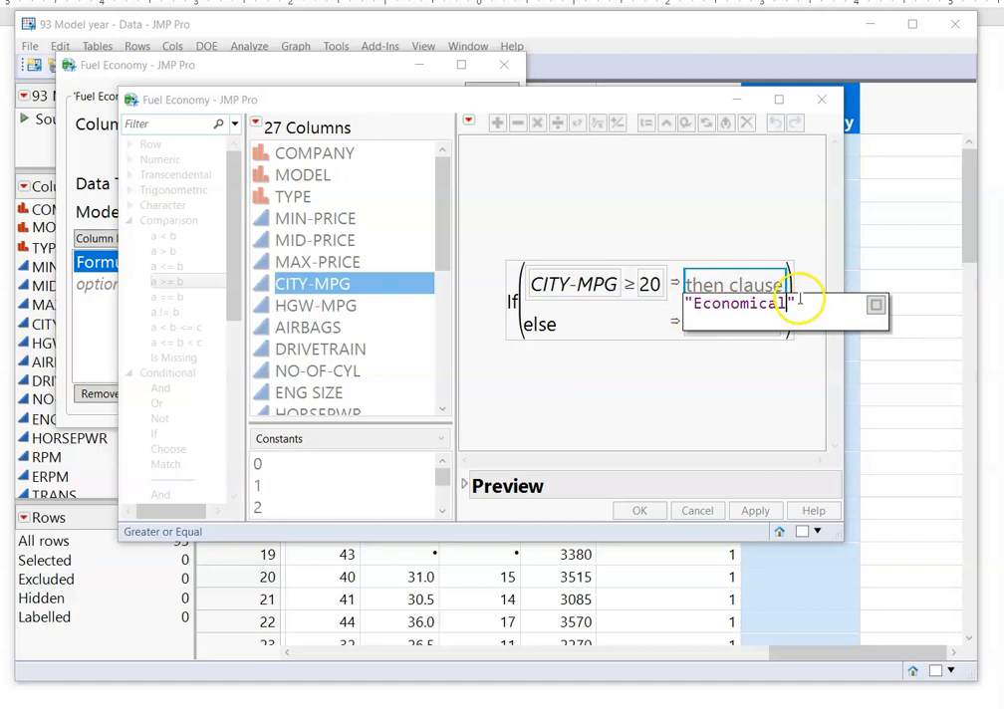
left_click(752, 382)
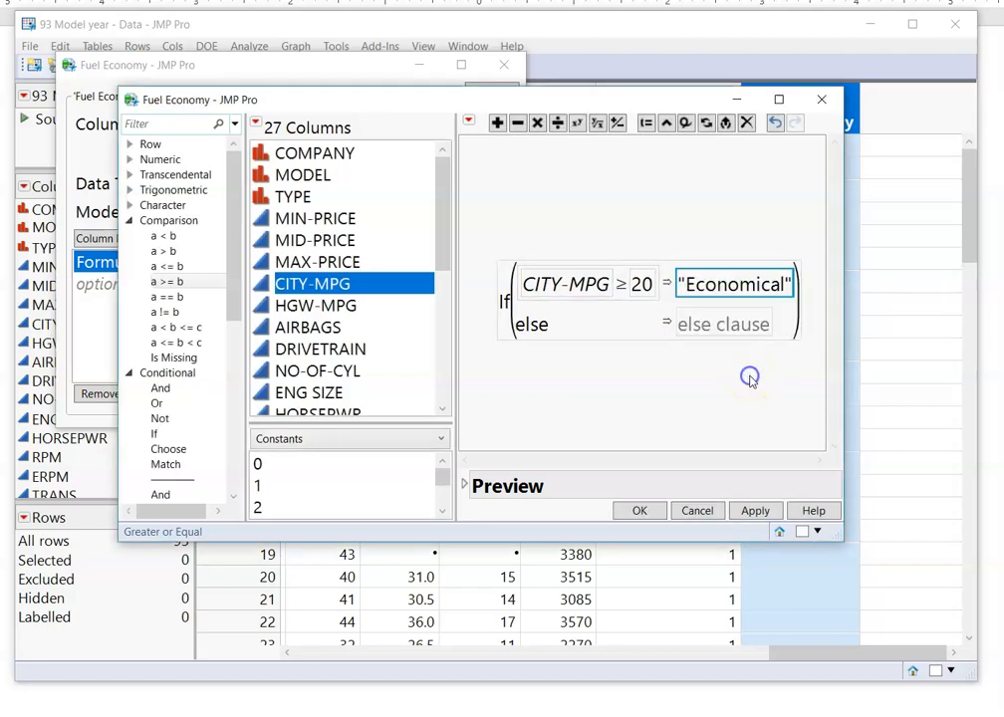
left_click(723, 327)
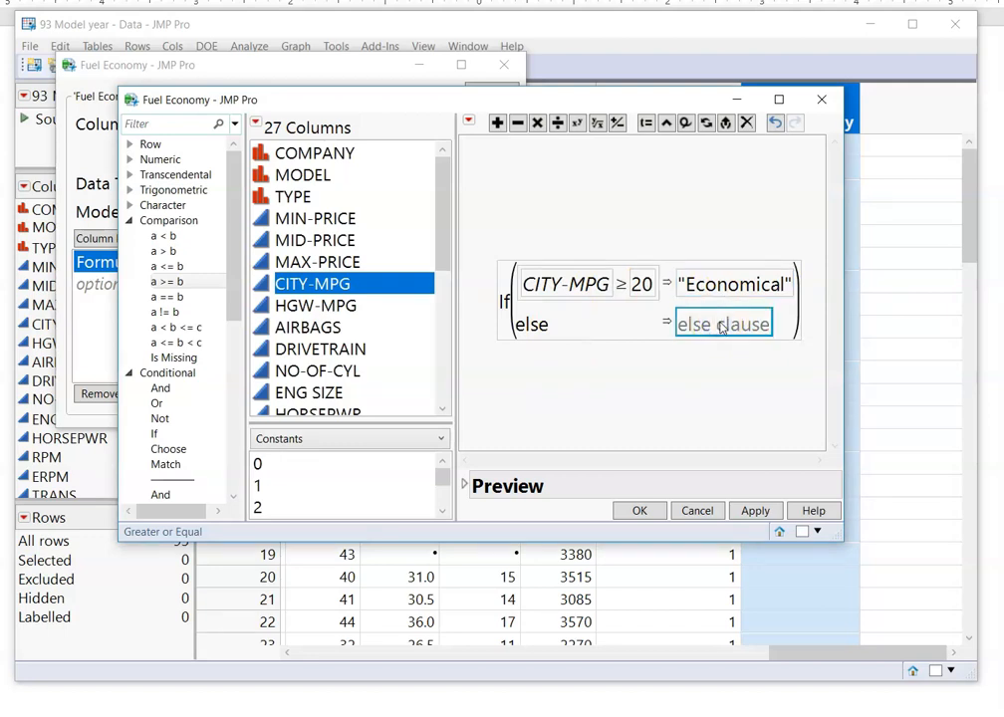
type("\"Gas Guzzler")
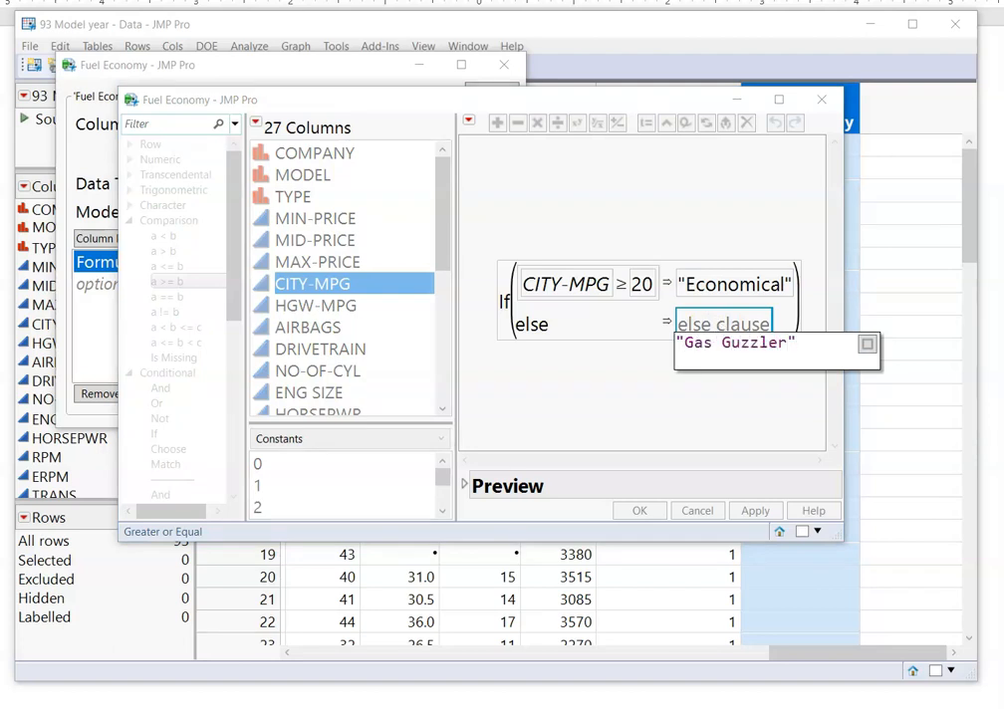
left_click(732, 415)
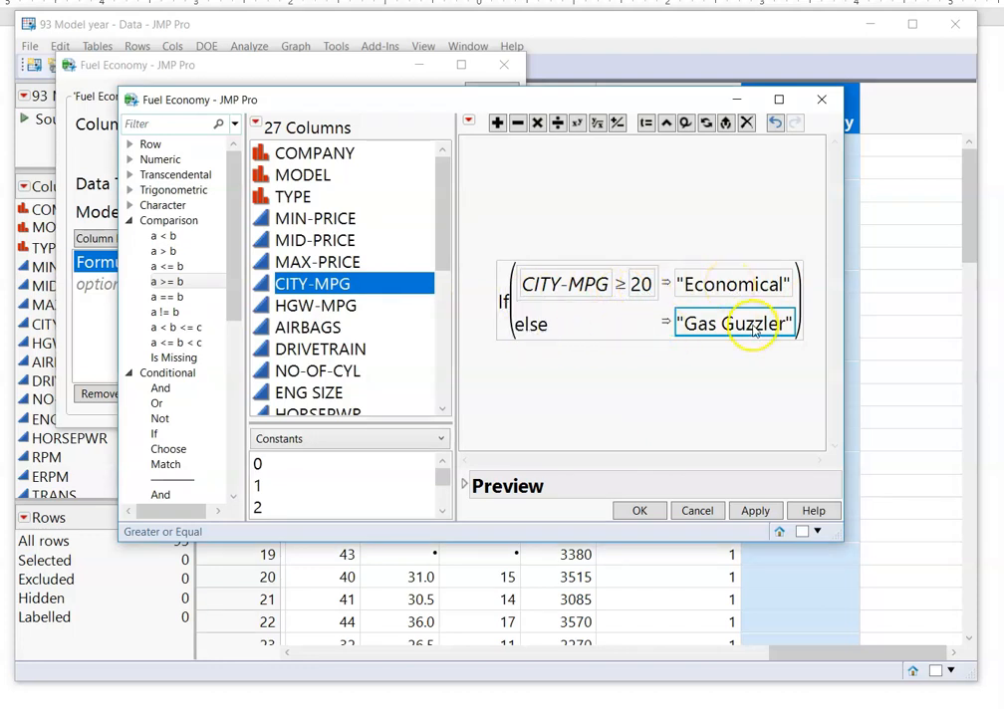
- Apply the finished formula to the Fuel Economy column and accept the column settings
left_click(768, 511)
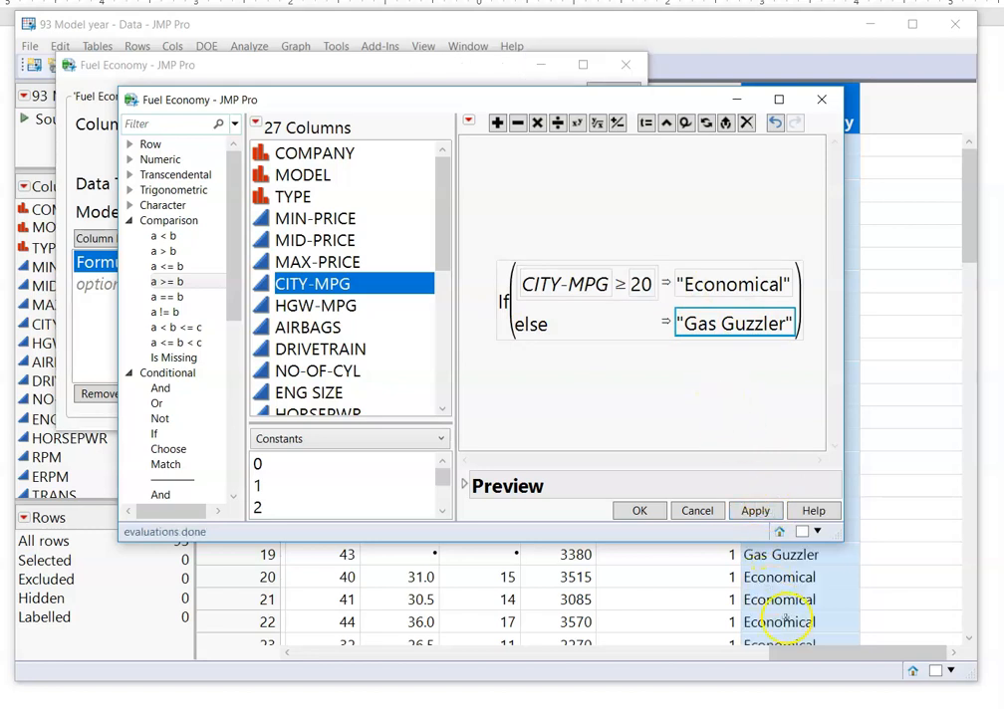
left_click(642, 511)
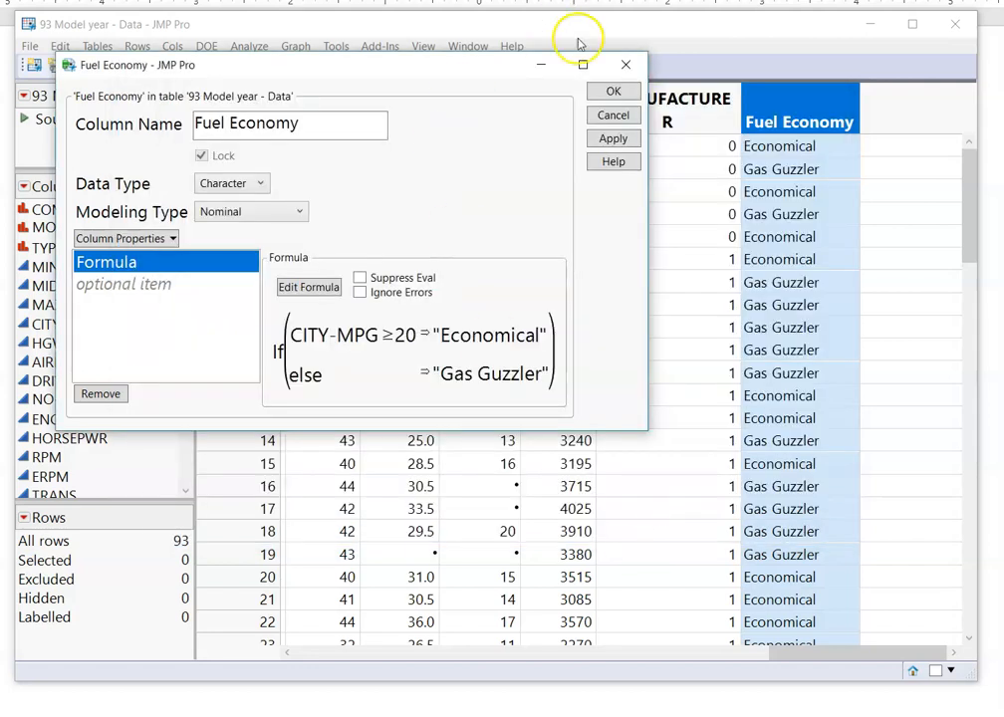
left_click(614, 93)
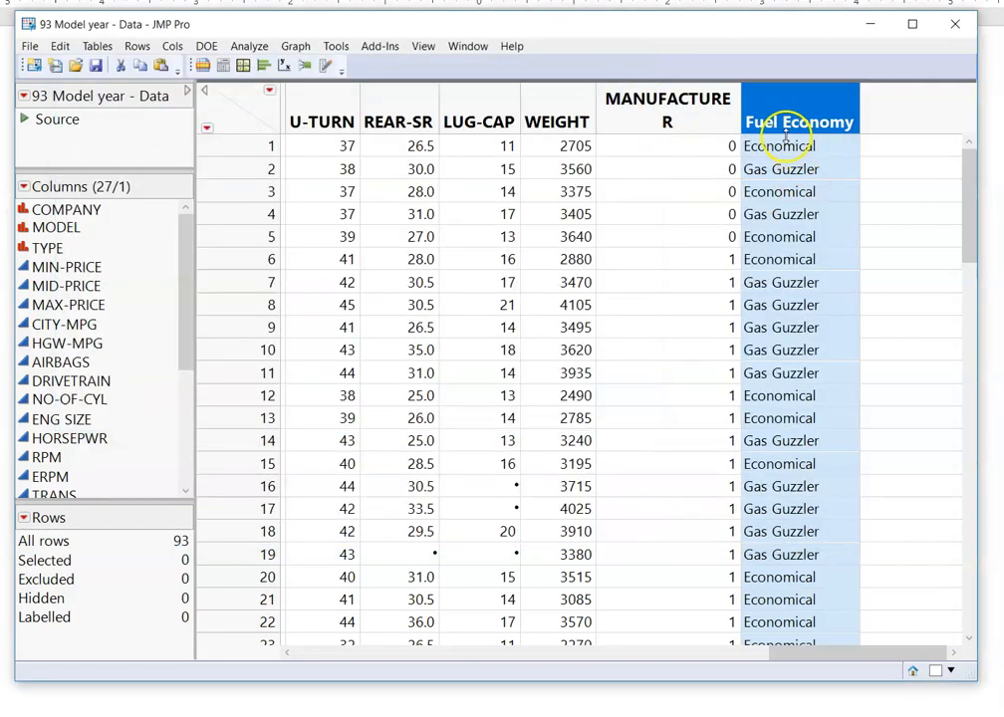